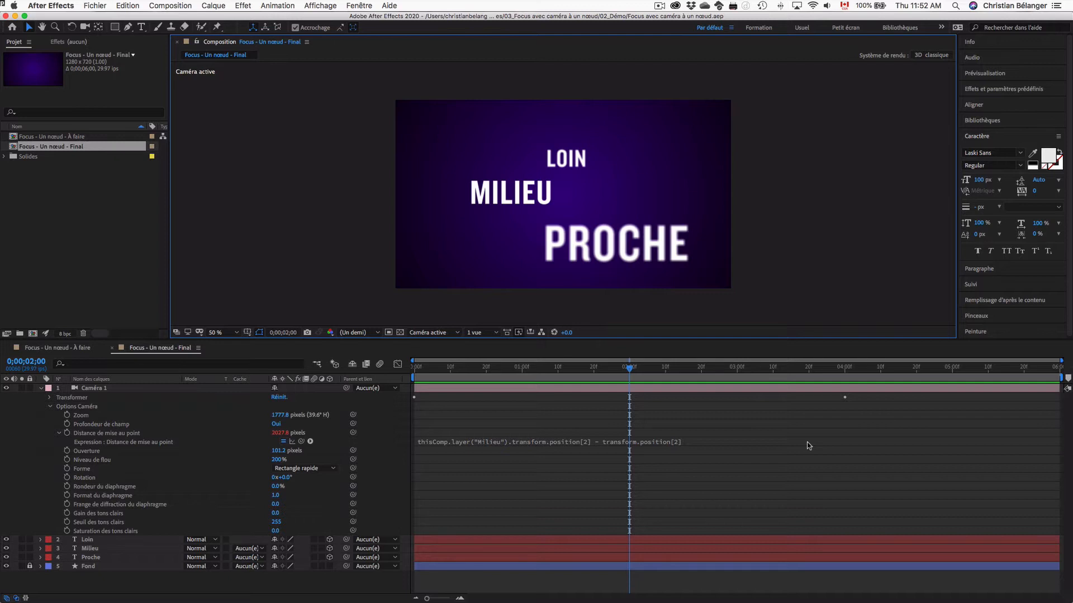
- Try to set the focus distance of Caméra 1 to the Proche layer with the camera's set-focus-distance-to-layer command
left_click(105, 390)
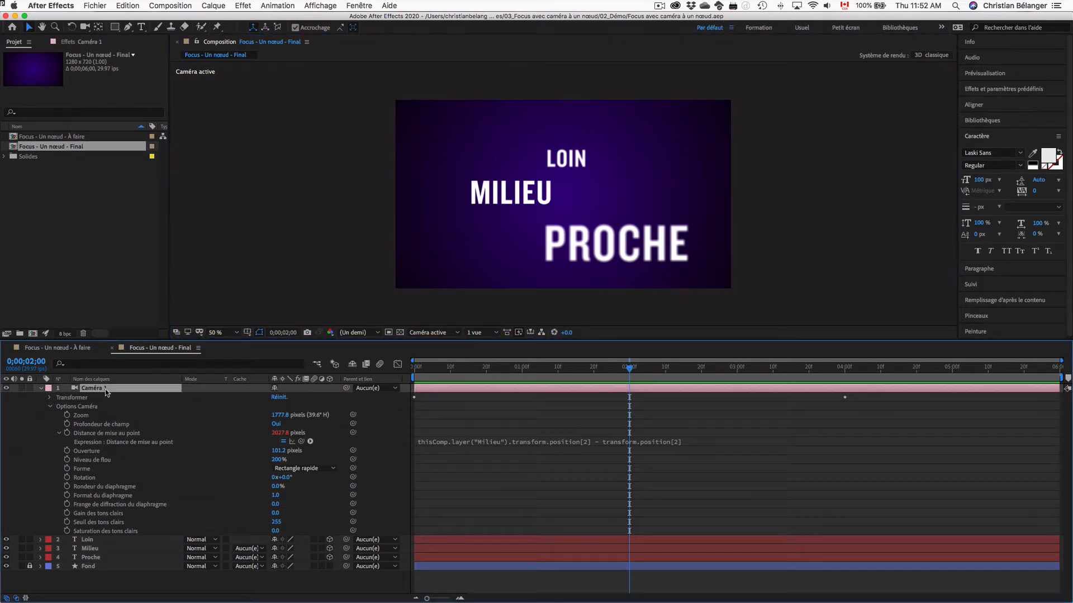
left_click(99, 558)
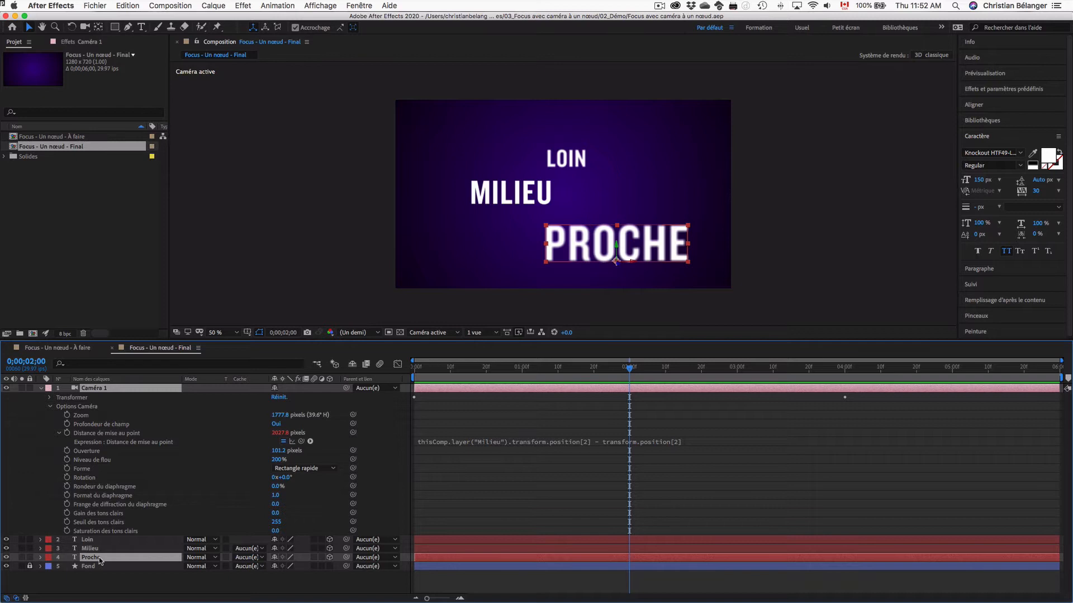
right_click(100, 560)
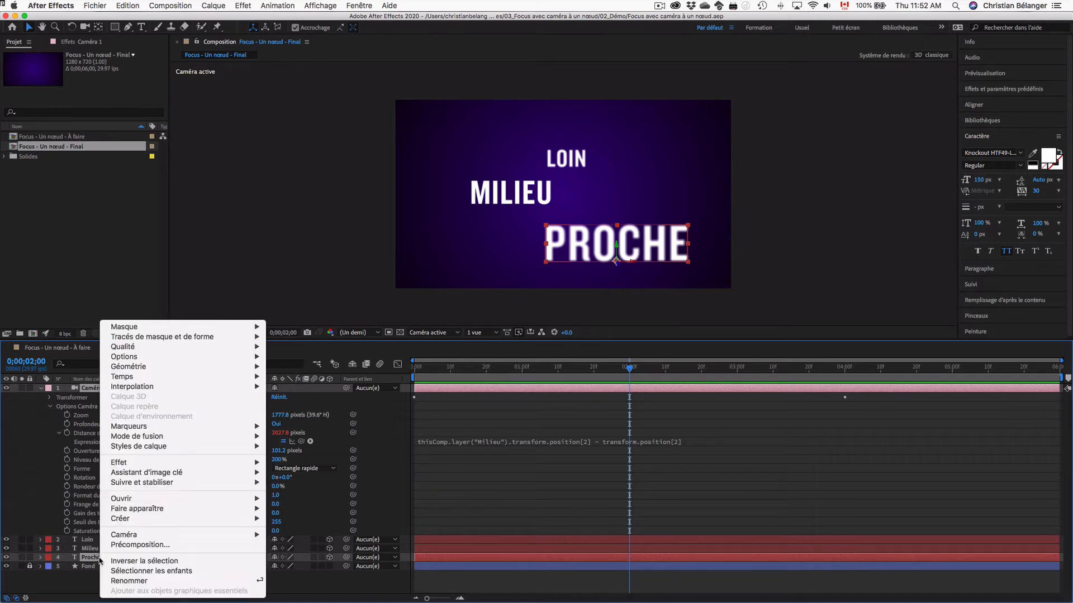
mouse_move(130, 537)
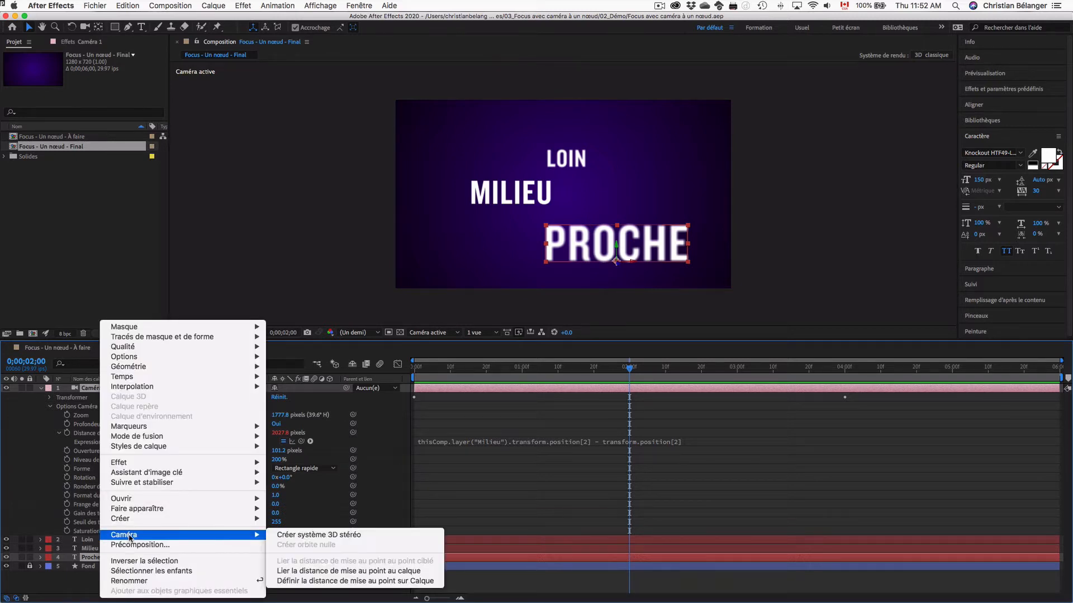
left_click(299, 581)
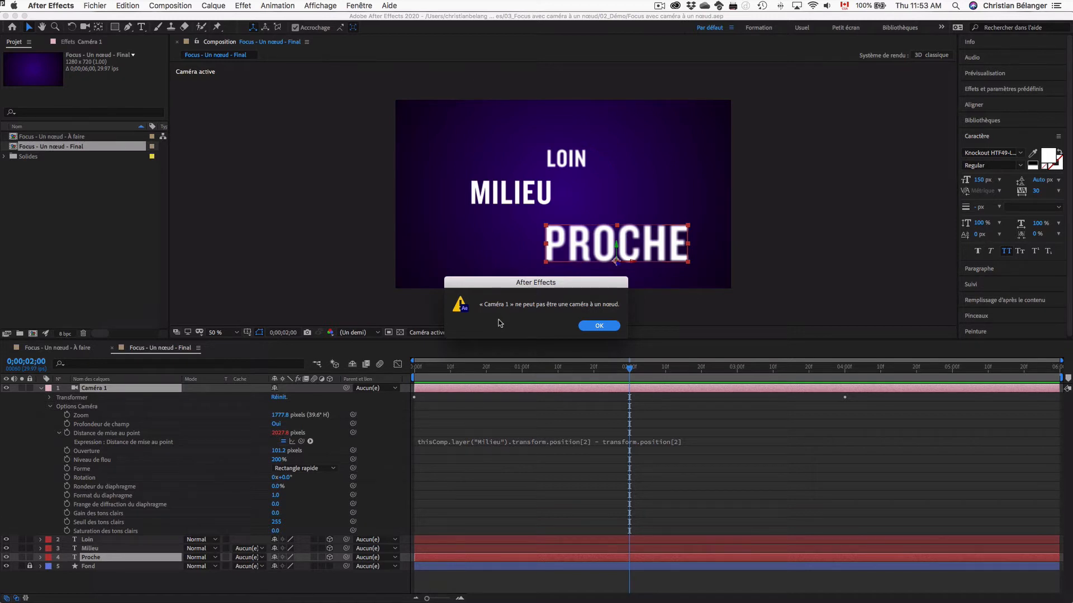
left_click(598, 326)
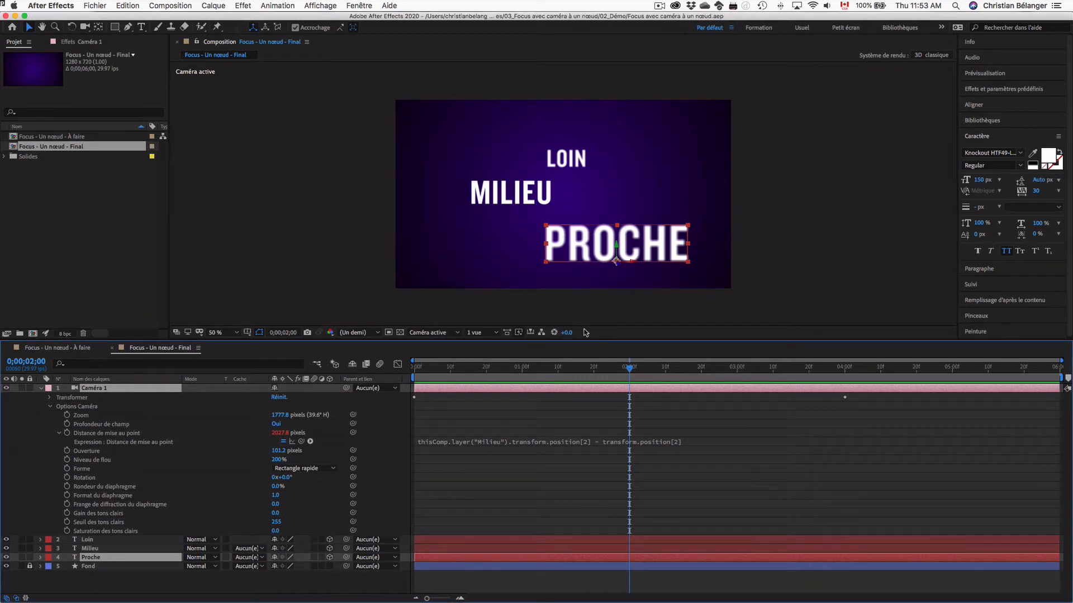
- Review the camera focus-distance commands offered for Caméra 1 and the Proche layer
right_click(146, 558)
mouse_move(291, 535)
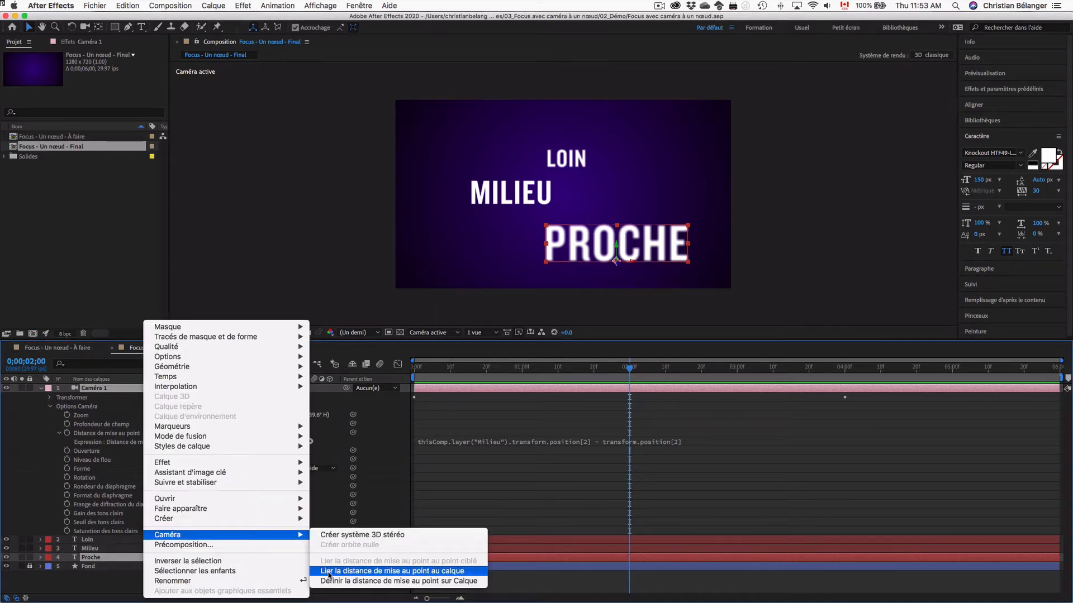
left_click(383, 582)
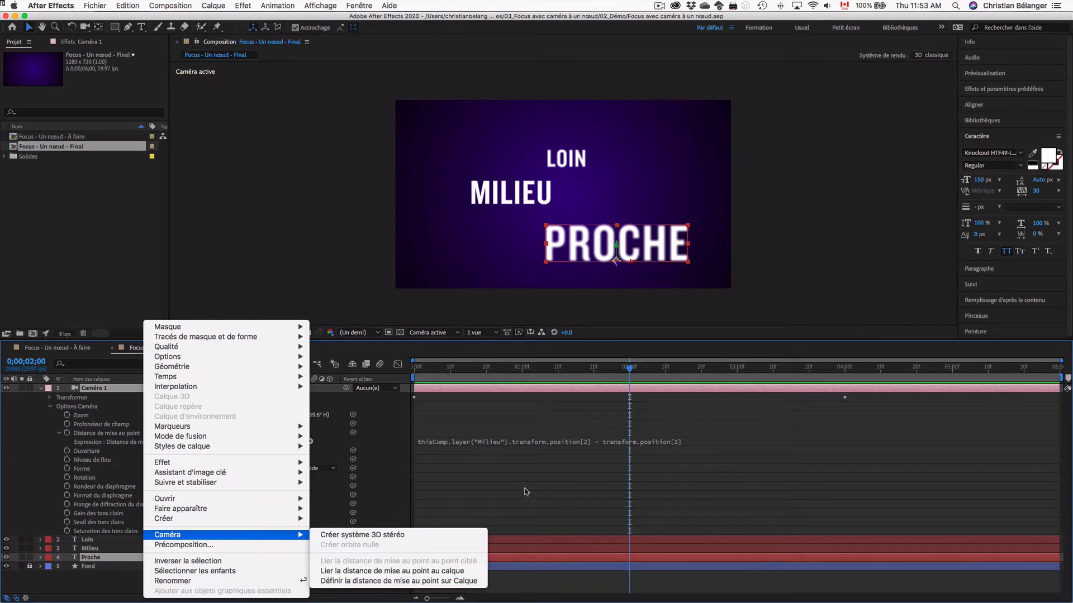
- Examine the focus distance expression on Caméra 1, including its layer name and position terms
left_click(534, 442)
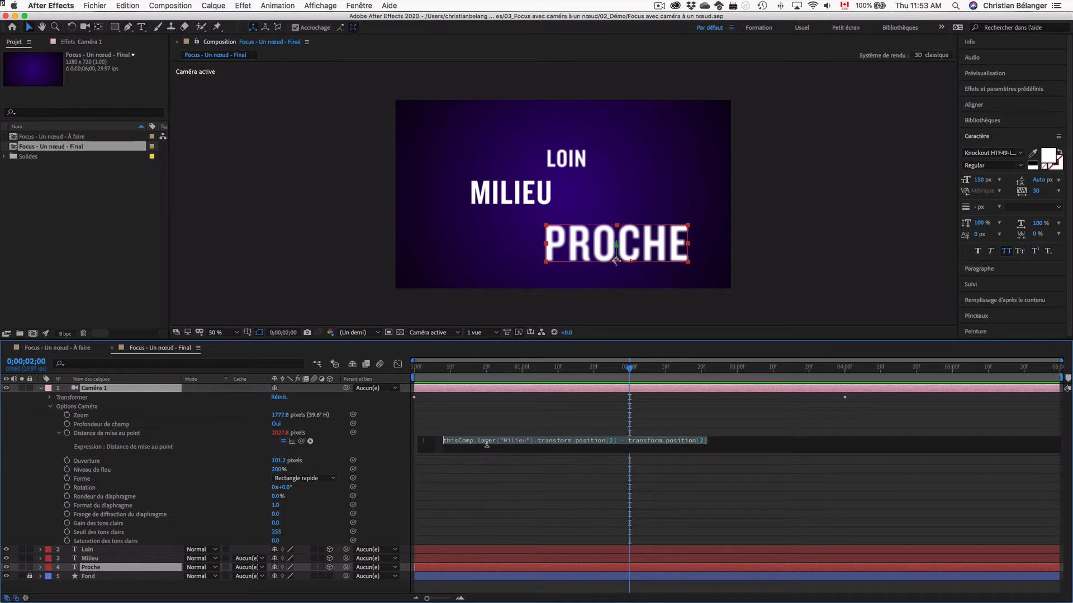
left_click(515, 441)
left_click_drag(527, 441, 726, 439)
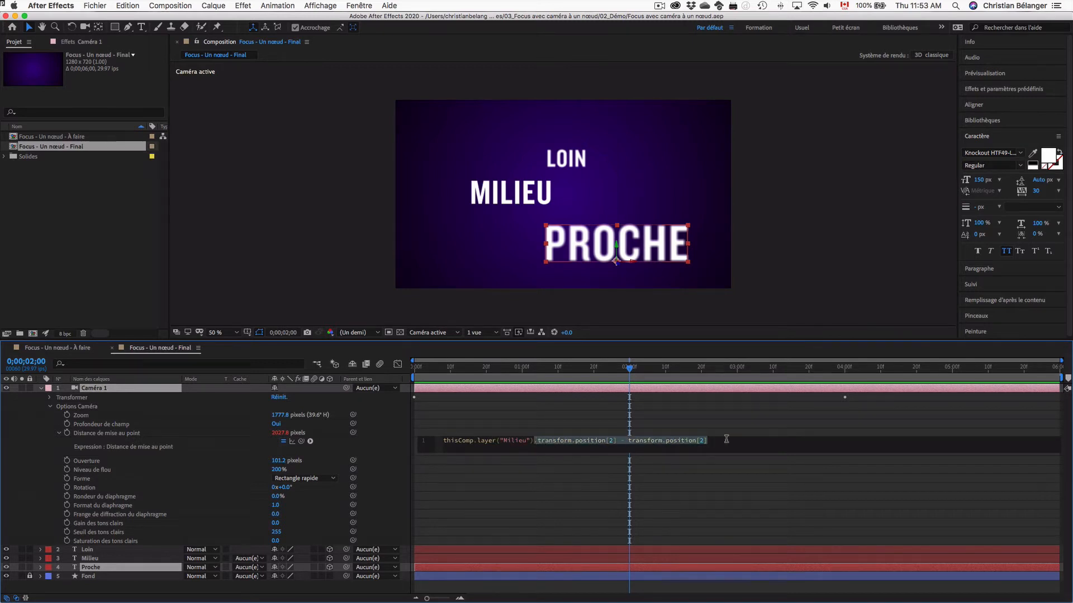
left_click(514, 441)
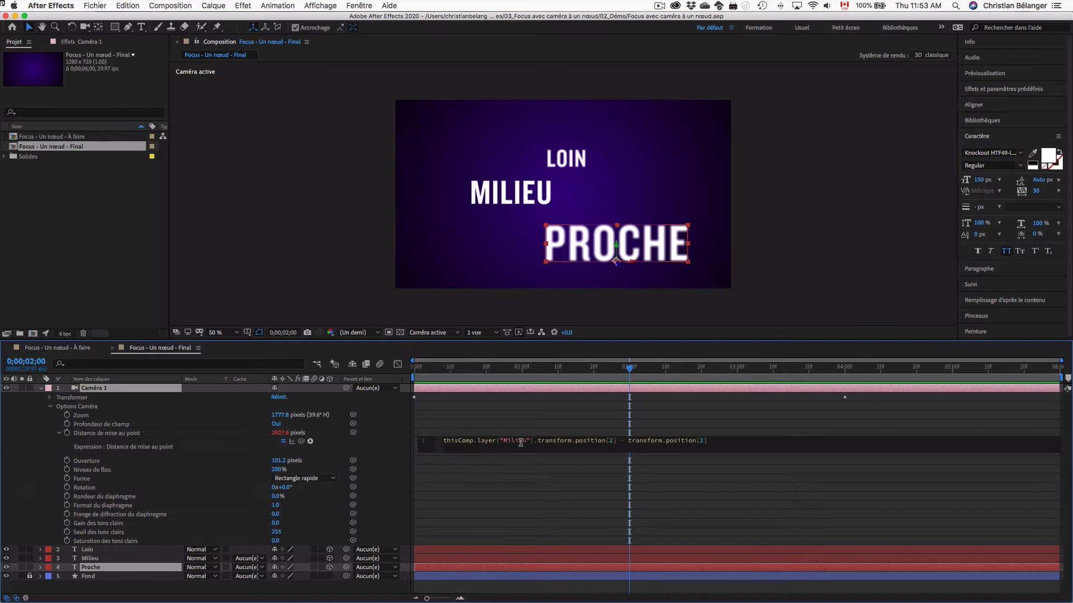
double_click(520, 440)
left_click(334, 278)
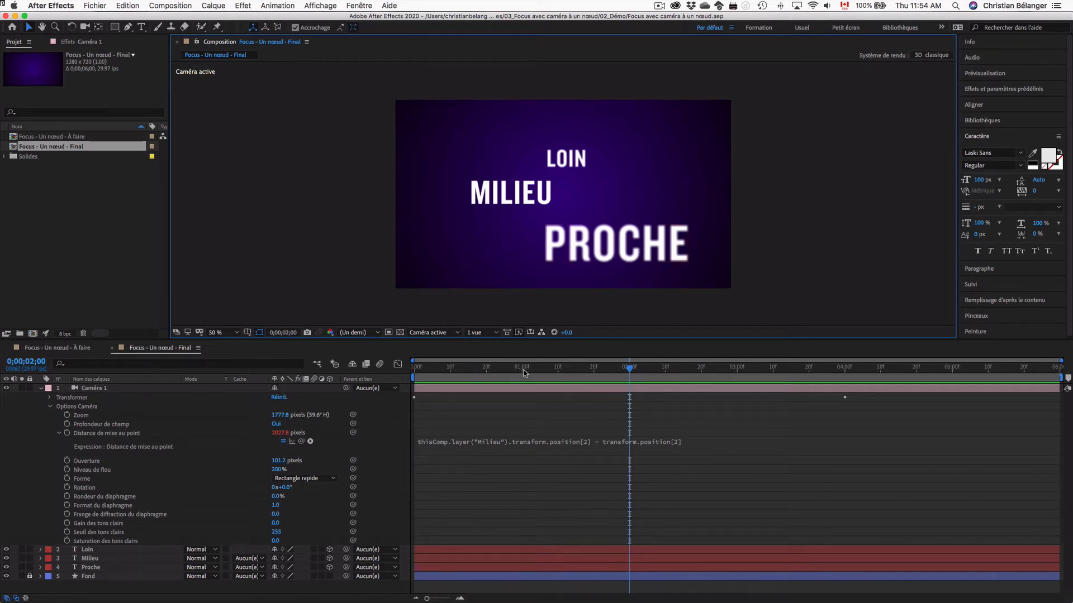
- Replace the layer name Milieu with Proche in the focus distance expression of Caméra 1
left_click(505, 441)
left_click(504, 441)
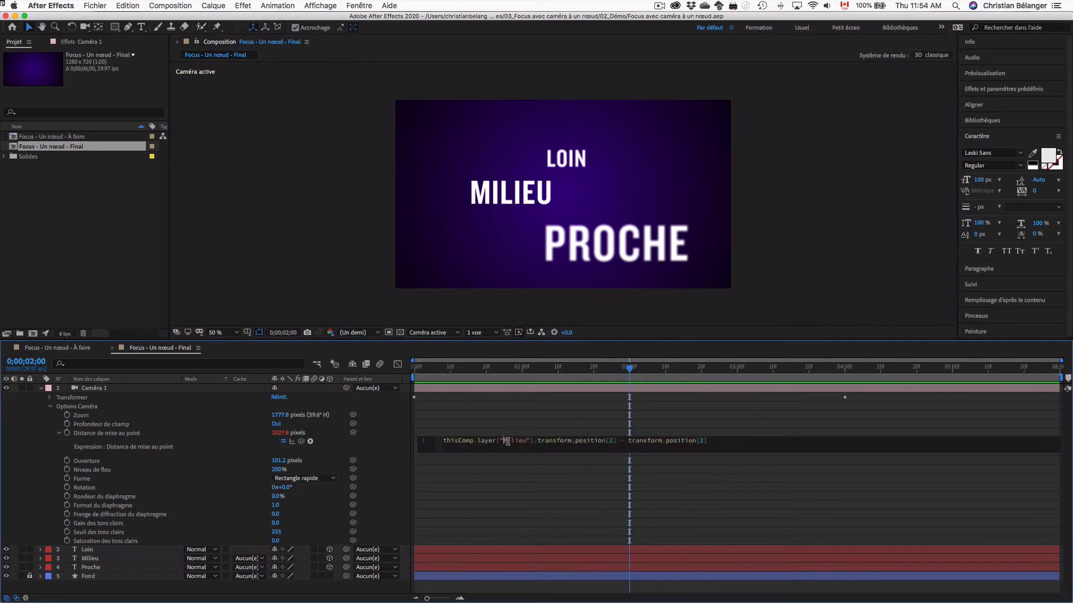
left_click_drag(528, 441, 503, 441)
type("Proche")
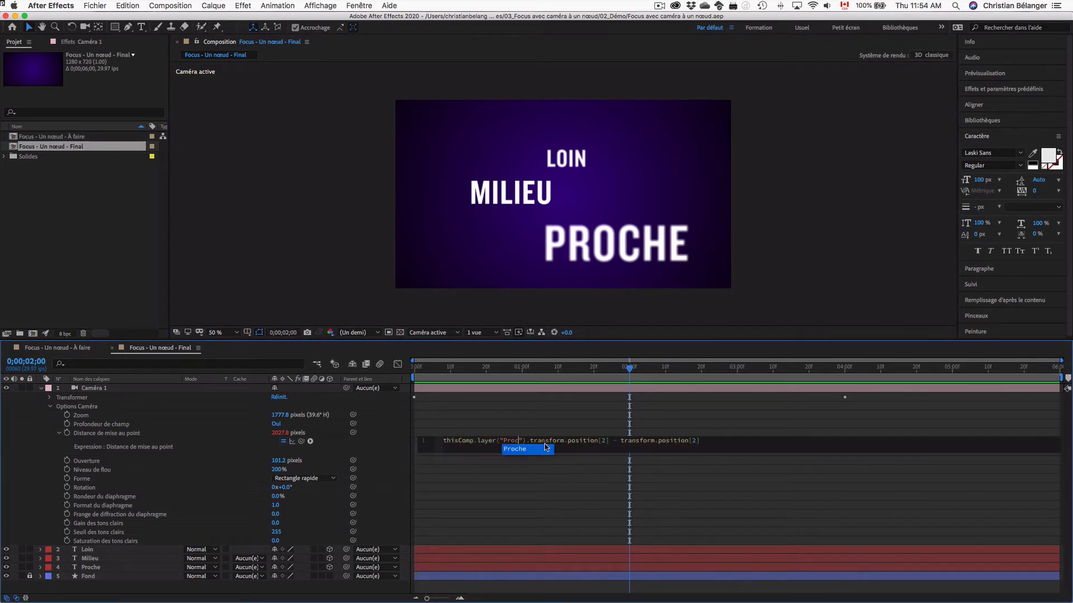
key("KP_Enter")
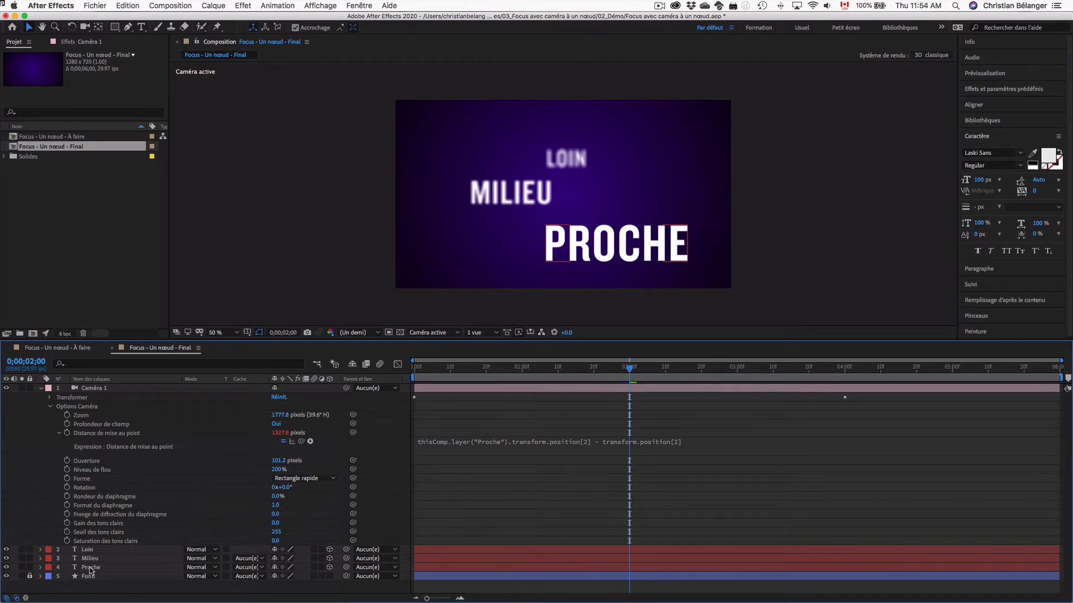
- Rename the Proche text layer as Near
left_click(89, 569)
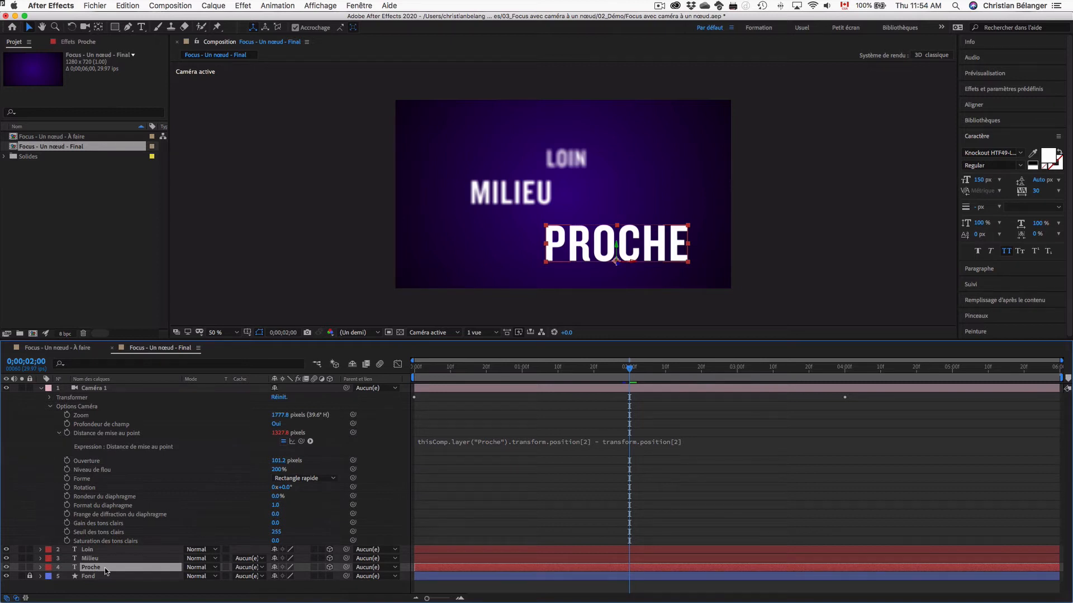
key("Return")
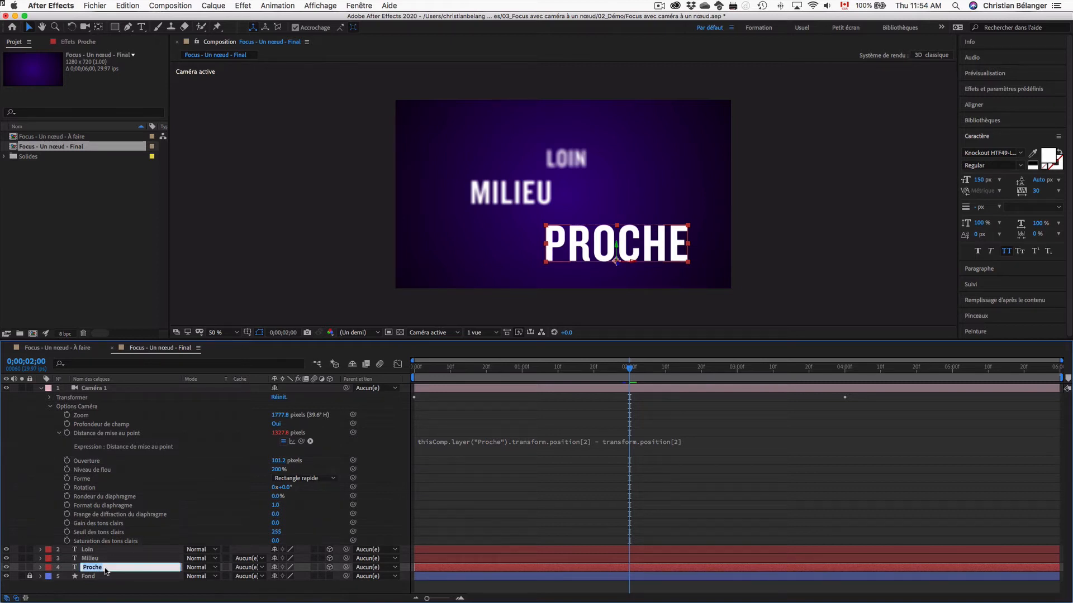
type("Near")
key("Return")
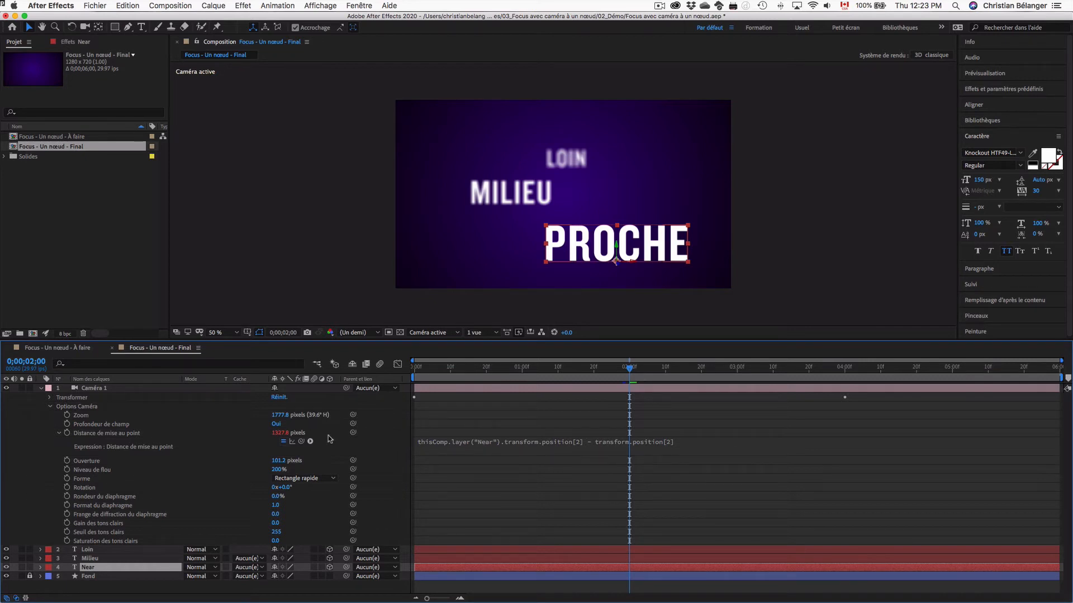
- Copy the focus distance expression of Caméra 1 and open the composition "Focus - Un nœud - À faire"
left_click(122, 434)
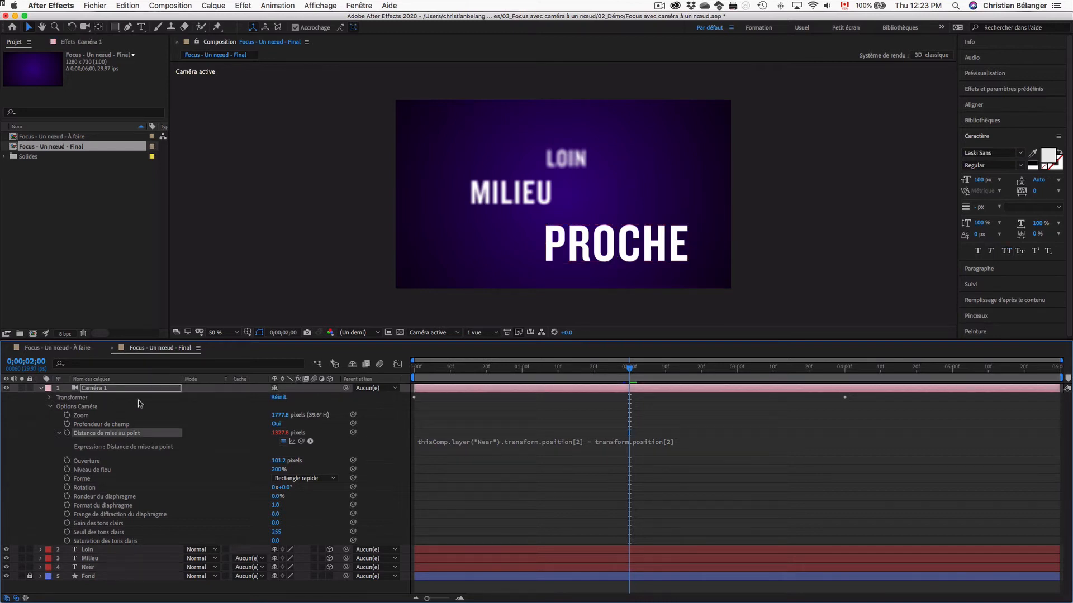
left_click(510, 444)
key("Escape")
double_click(96, 136)
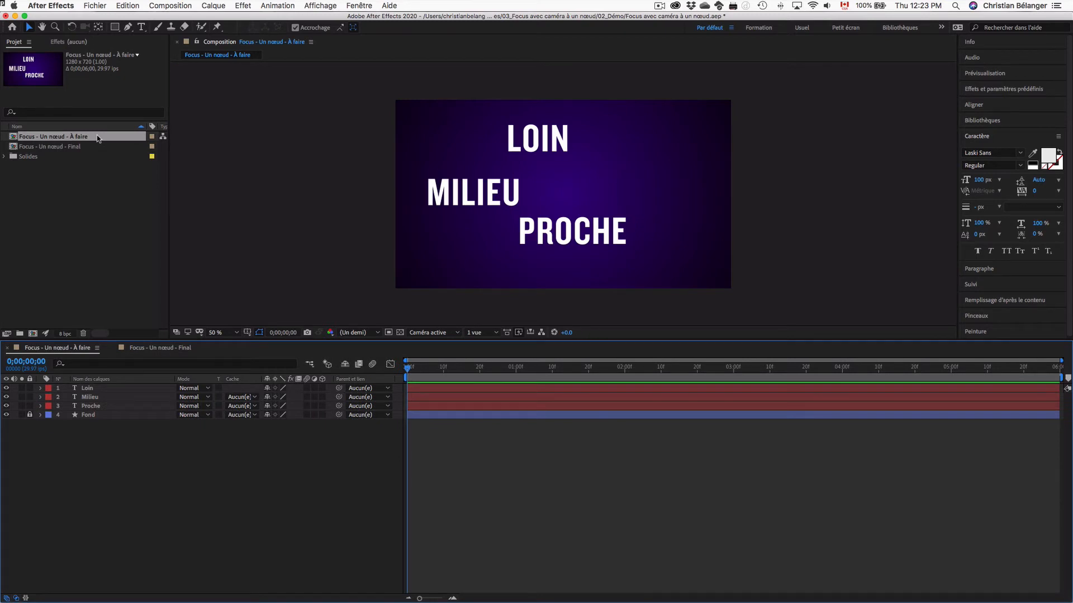
- Create a one-node camera with depth of field enabled, an f-stop of 1.4 and a blur level of 200%
left_click(218, 7)
mouse_move(223, 19)
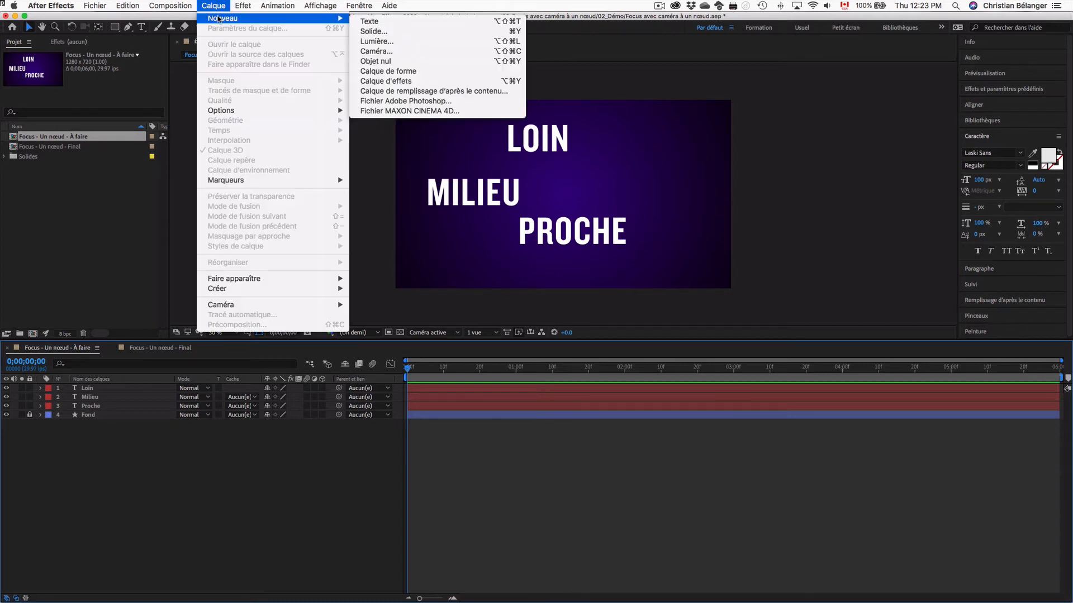
left_click(393, 51)
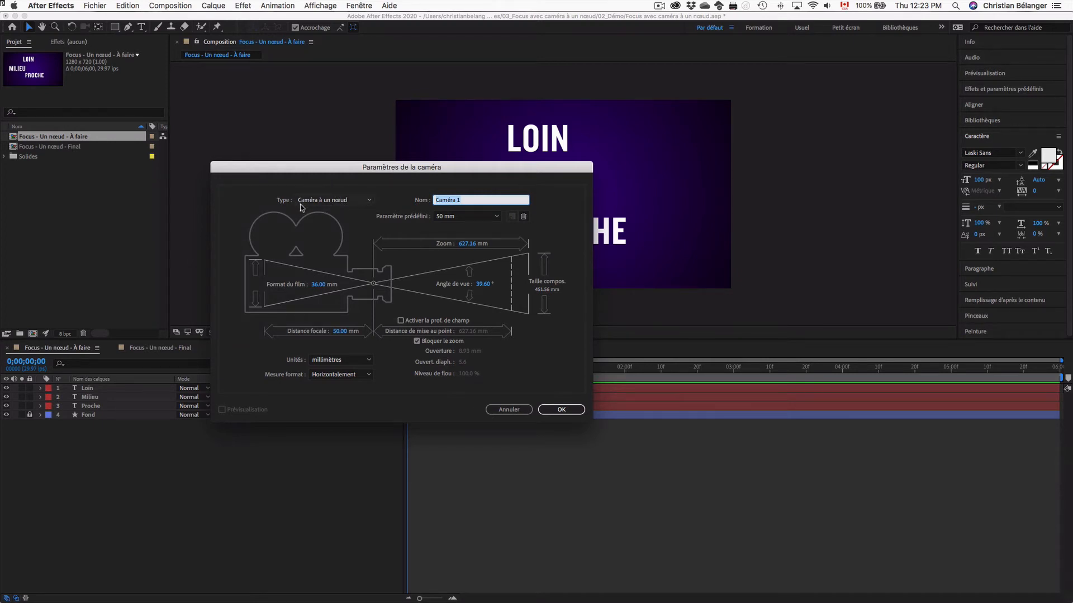
left_click(401, 321)
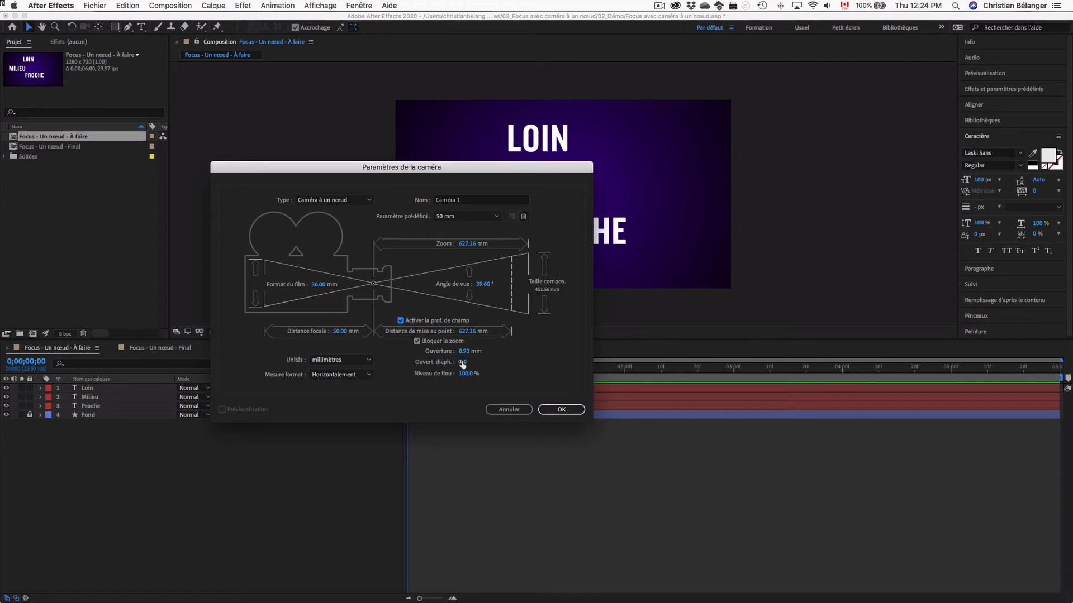
left_click(462, 362)
type("1.4")
key("Tab")
type("200")
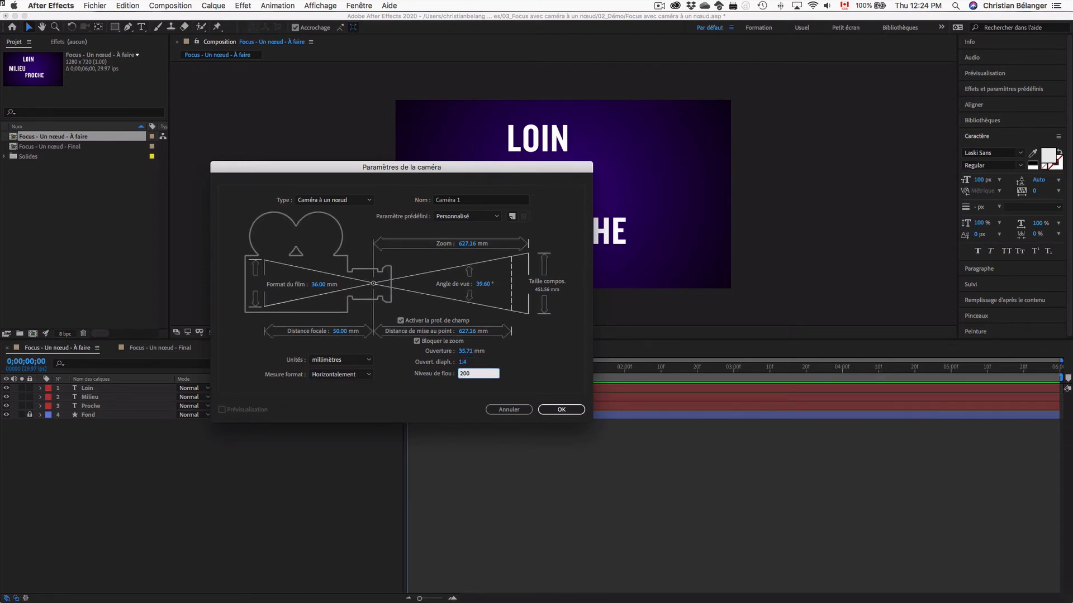
key("Tab")
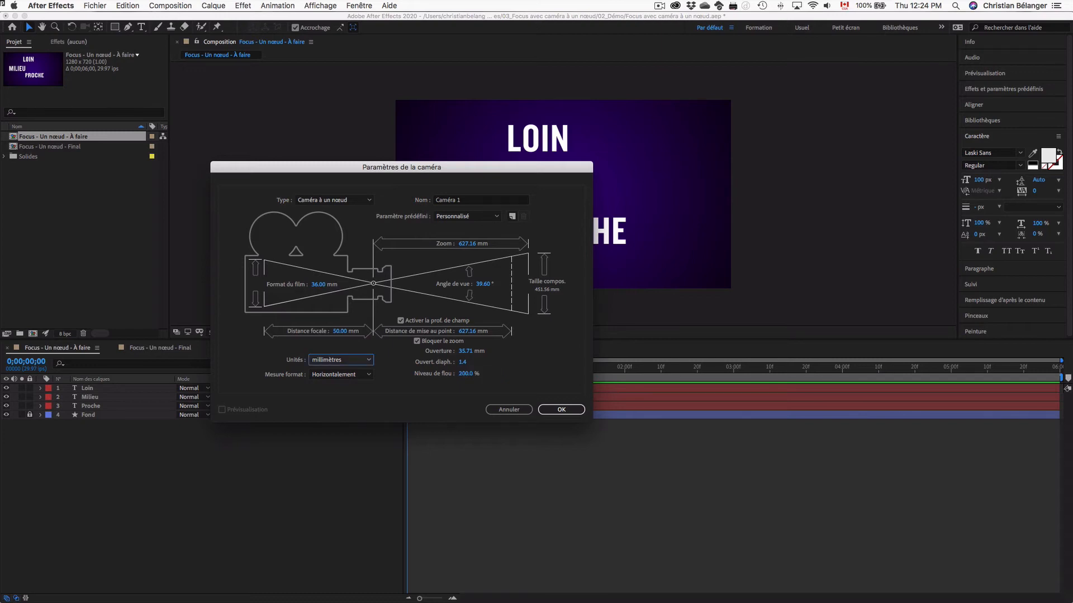
key("Return")
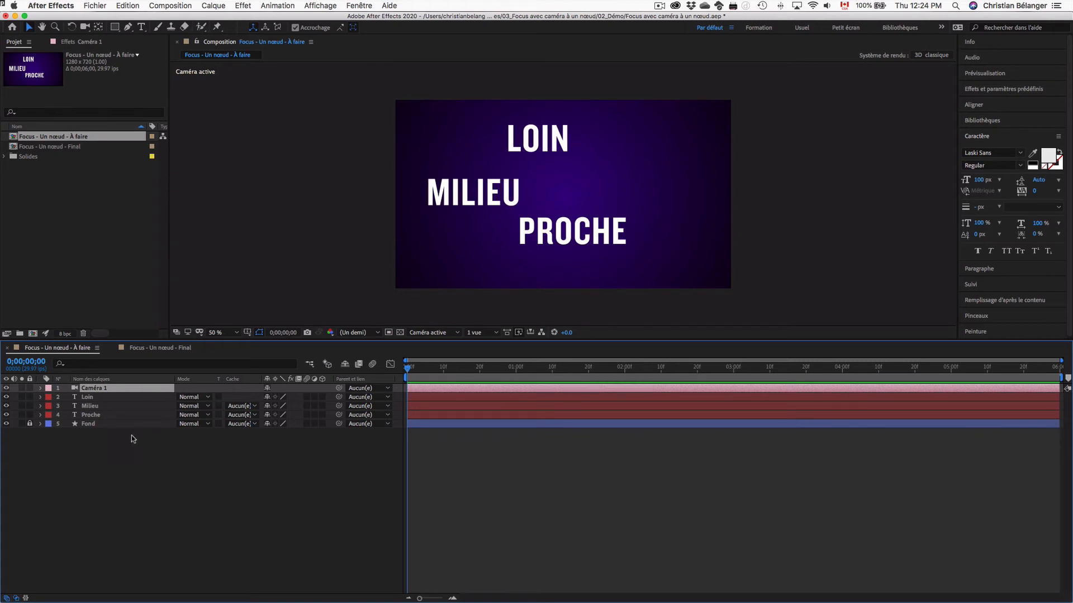
- Turn the text layers Loin, Milieu and Proche into 3D layers
left_click(112, 398)
left_click(112, 416, "shift")
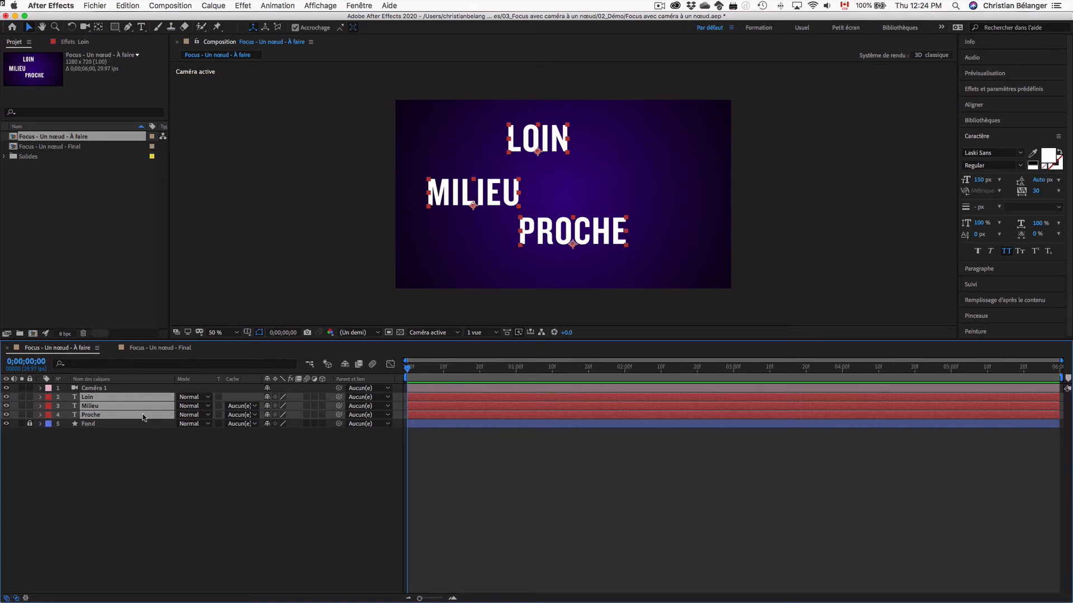
left_click(322, 414)
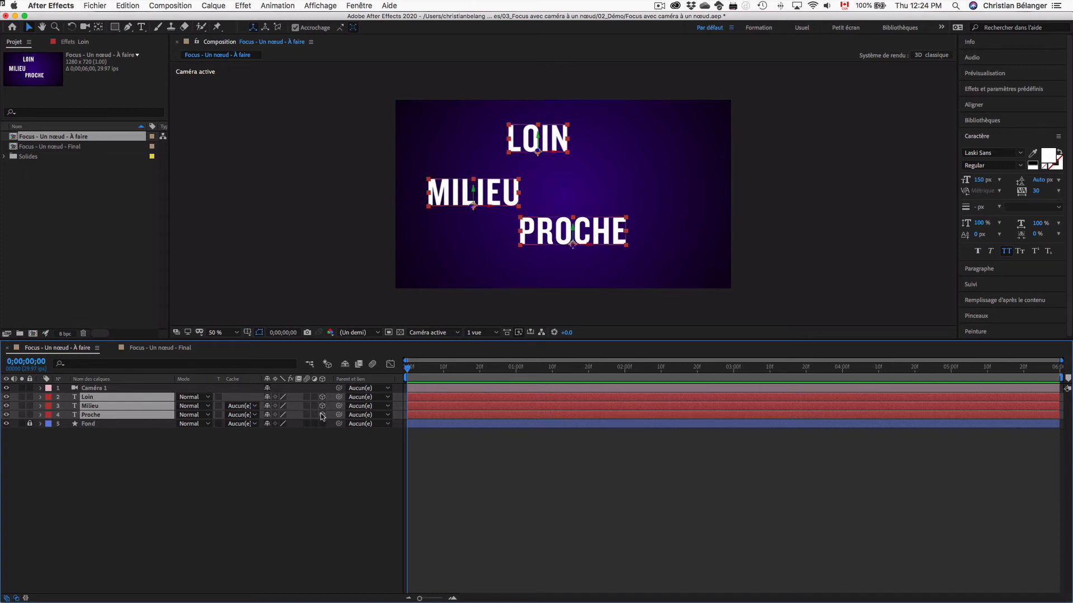
- Spread the text layers in depth by setting the Z position of Loin to 970 and of Proche to -720
key("p")
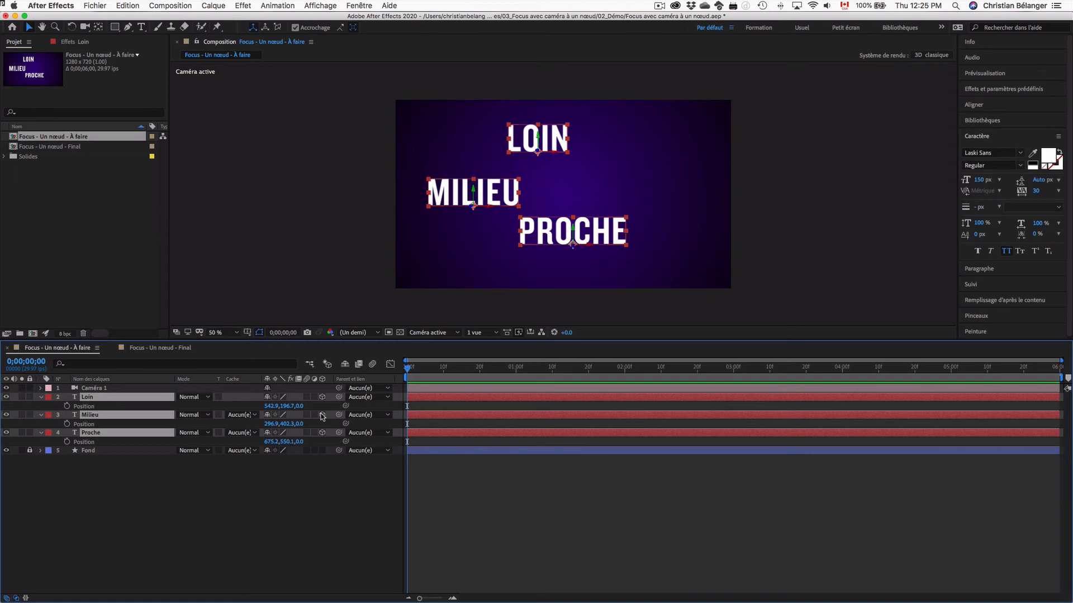
left_click(199, 500)
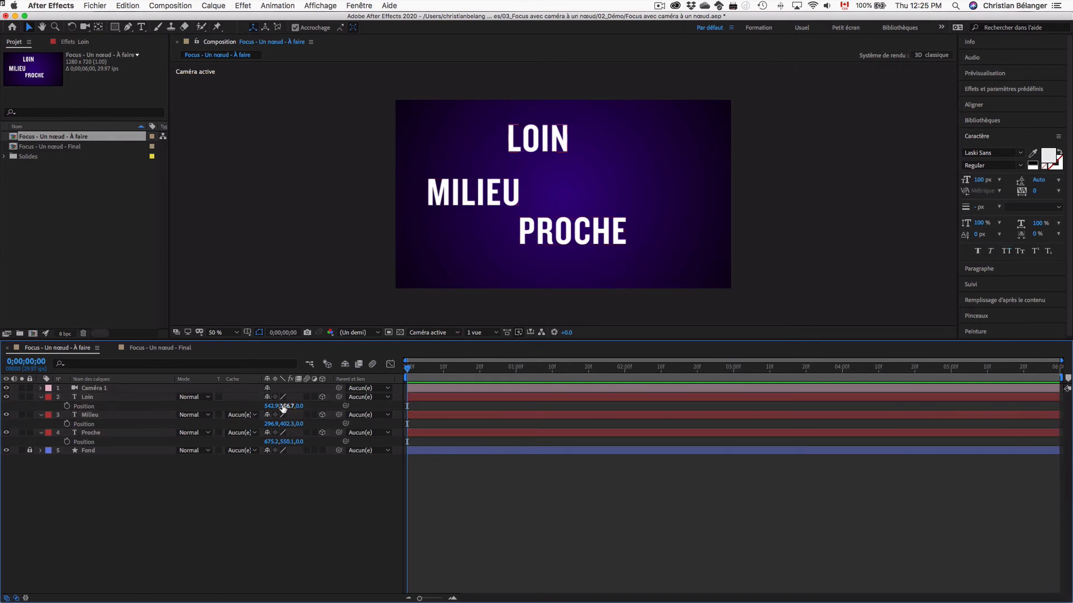
left_click(300, 407)
key("Escape")
left_click_drag(297, 407, 350, 402)
left_click_drag(297, 443, 268, 444)
left_click(277, 490)
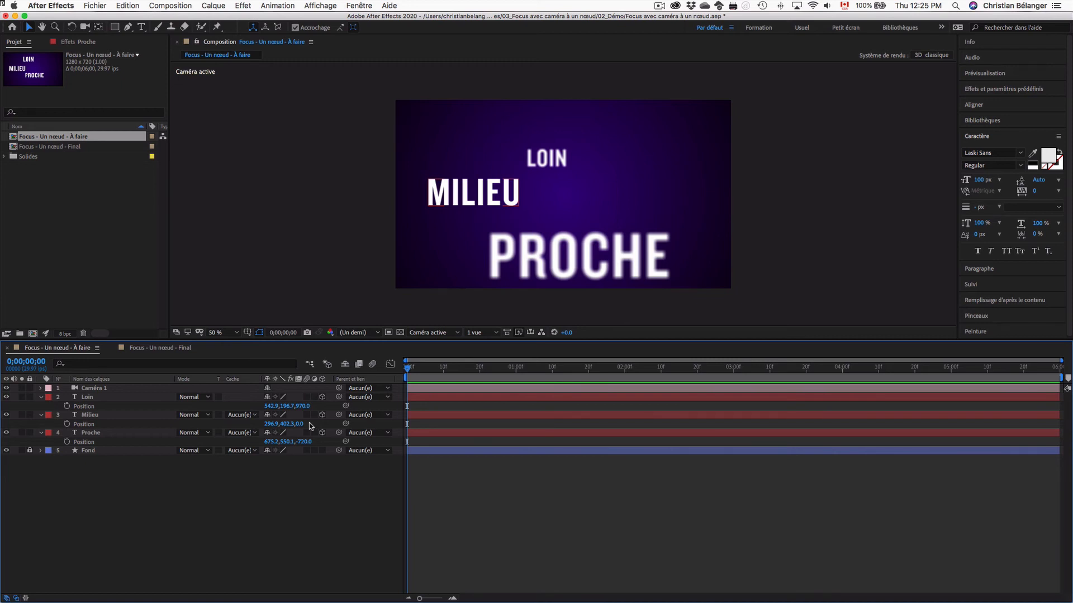
- Paste the copied expression onto the focus distance of Caméra 1 and change its layer reference from "Near" to "Loin"
left_click(40, 388)
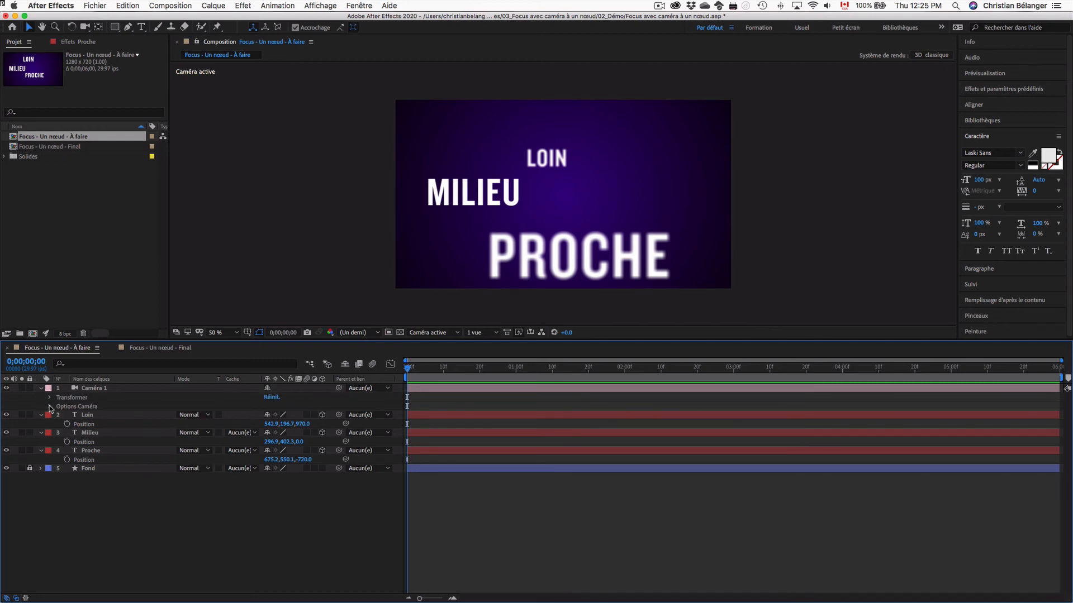
left_click(50, 407)
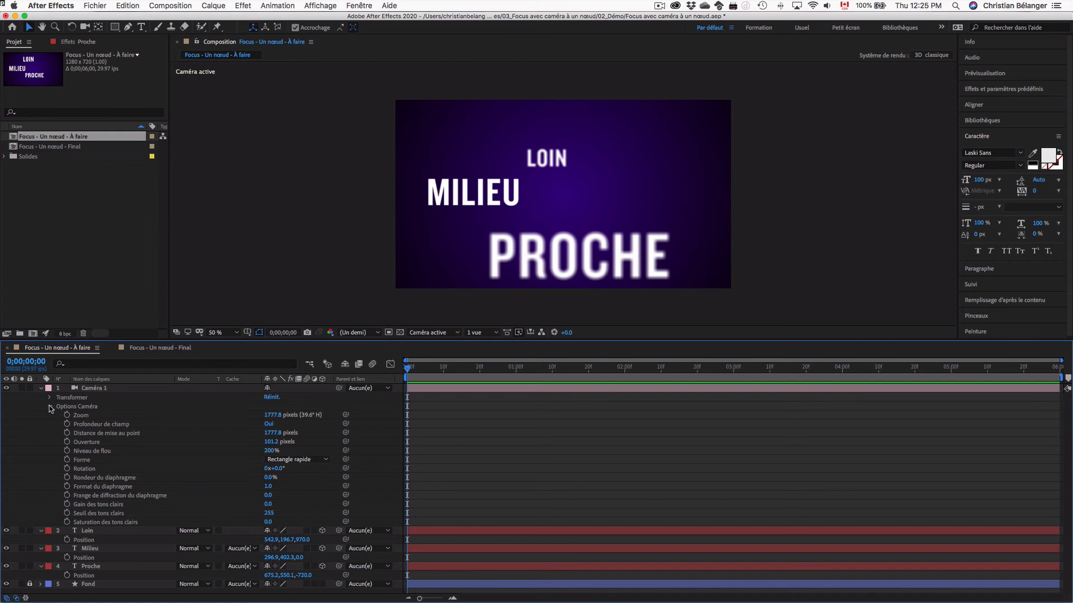
left_click(67, 433, "alt")
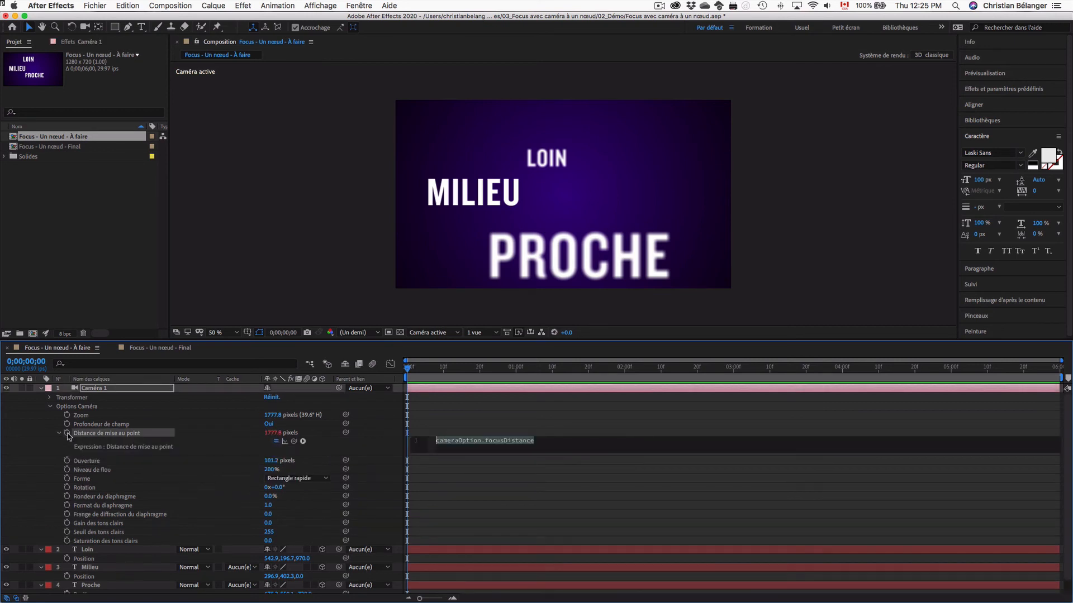
type("thisComp.layer(\"Near\").transform.position[2] - transform.position[2]")
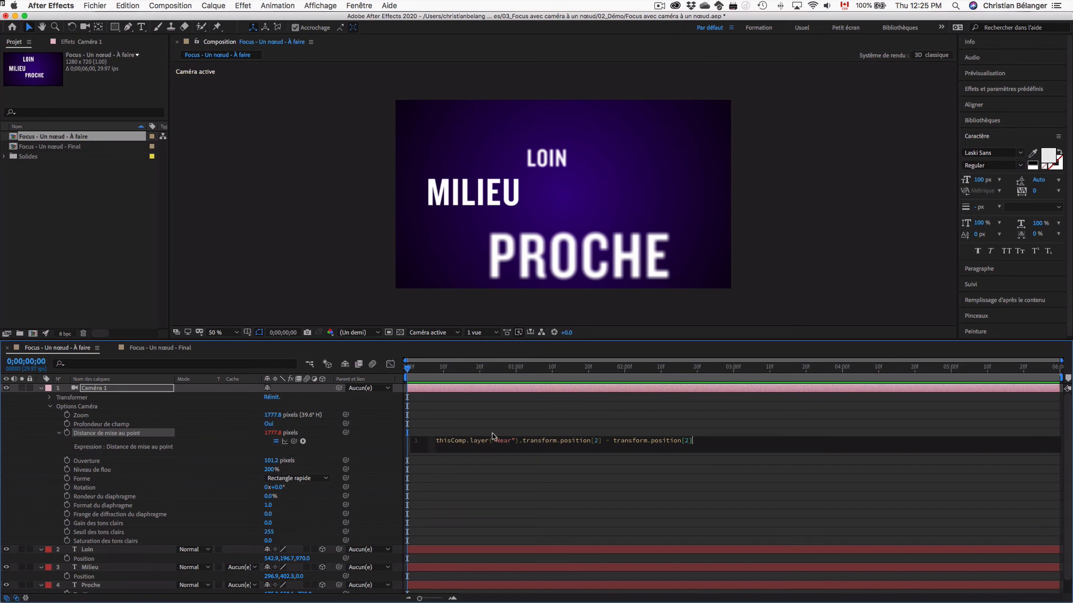
left_click_drag(513, 441, 497, 441)
type("Loin")
key("KP_Enter")
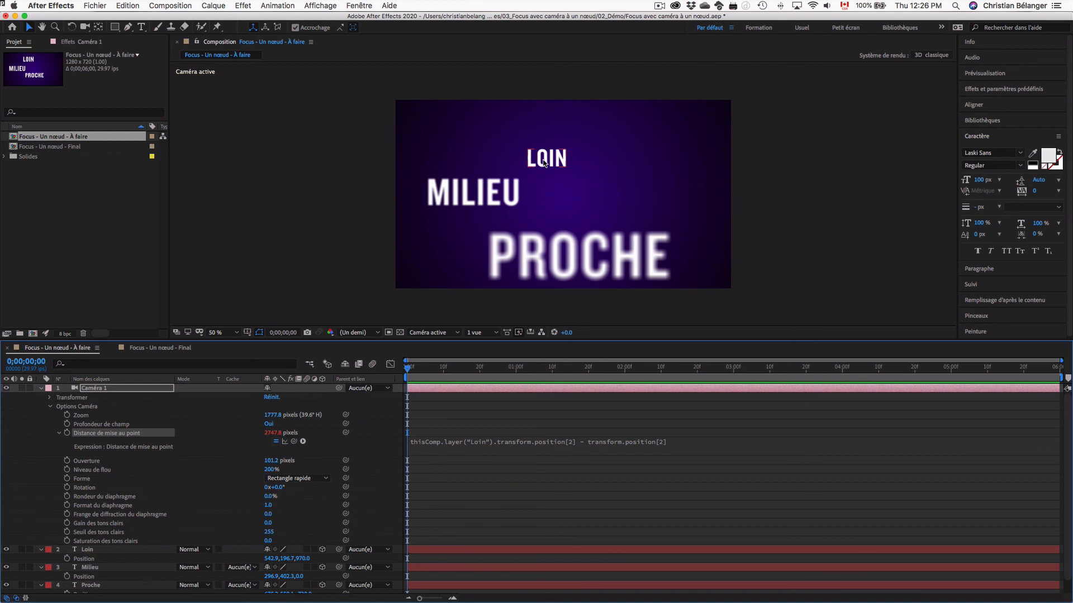
- Start keyframing the position of Caméra 1 at 0;00;00;00 with an X value of -600
left_click(58, 434)
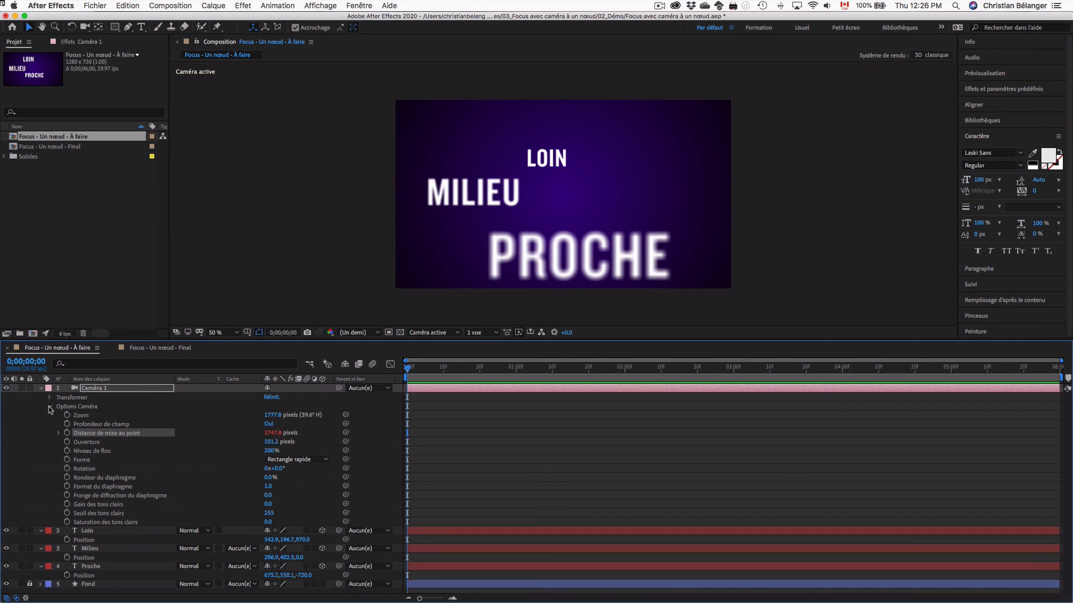
left_click(50, 406)
left_click(50, 398)
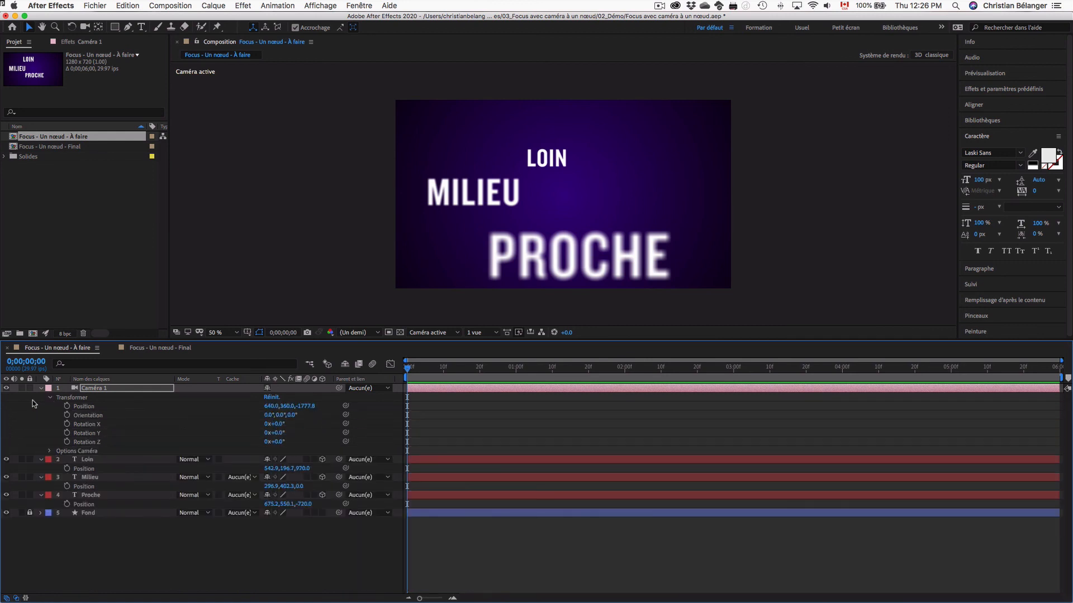
left_click(67, 407)
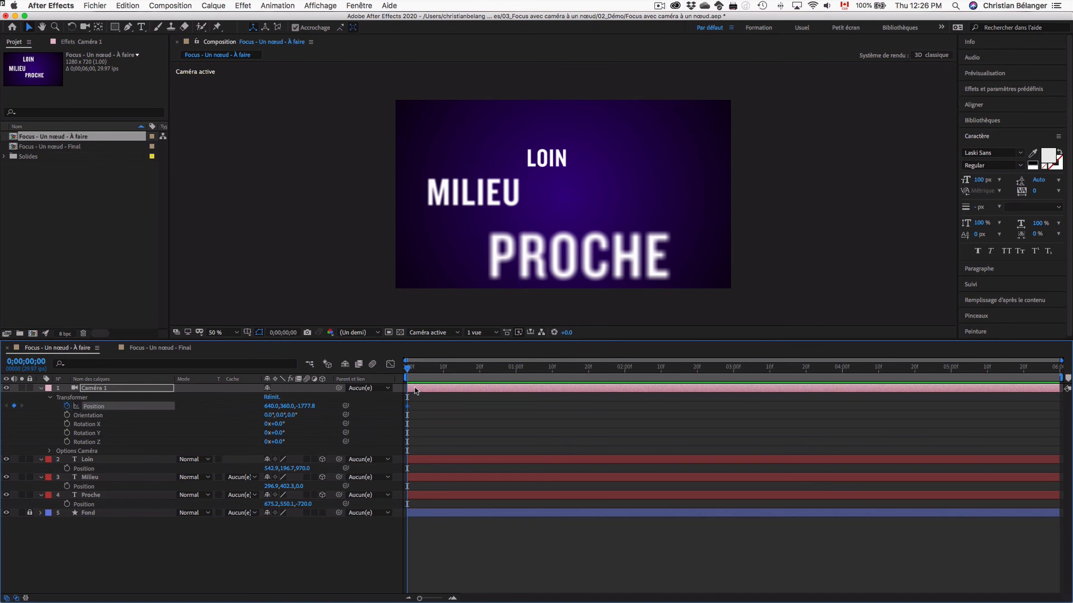
left_click_drag(272, 406, 205, 406)
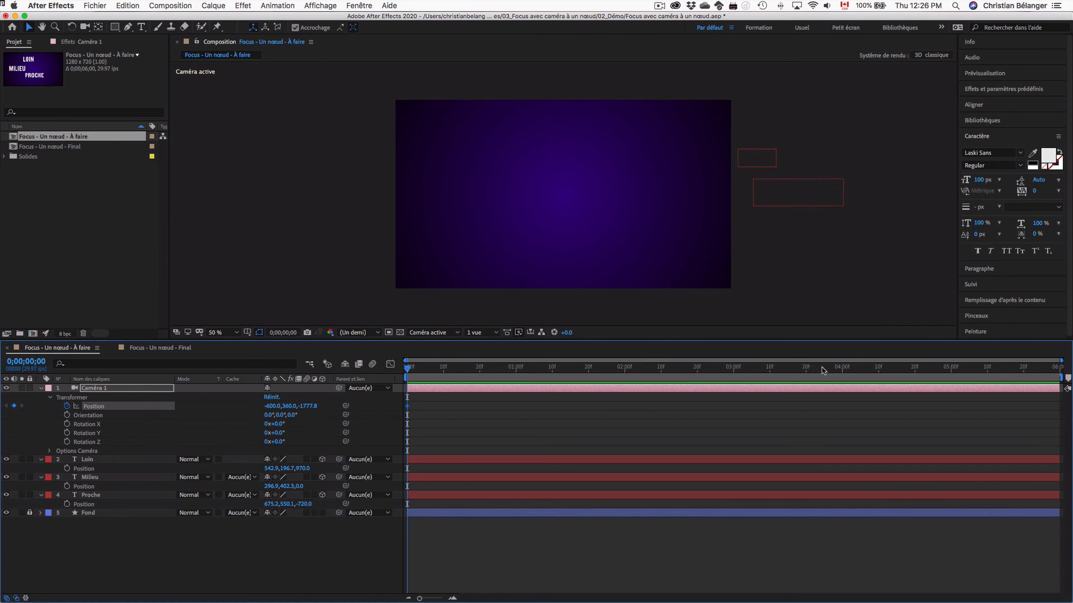
- Add a second position keyframe at 0;00;04;00 that moves Caméra 1 far along positive X, and preview the animation from the start
left_click_drag(823, 368, 842, 369)
left_click(272, 406)
type("-60")
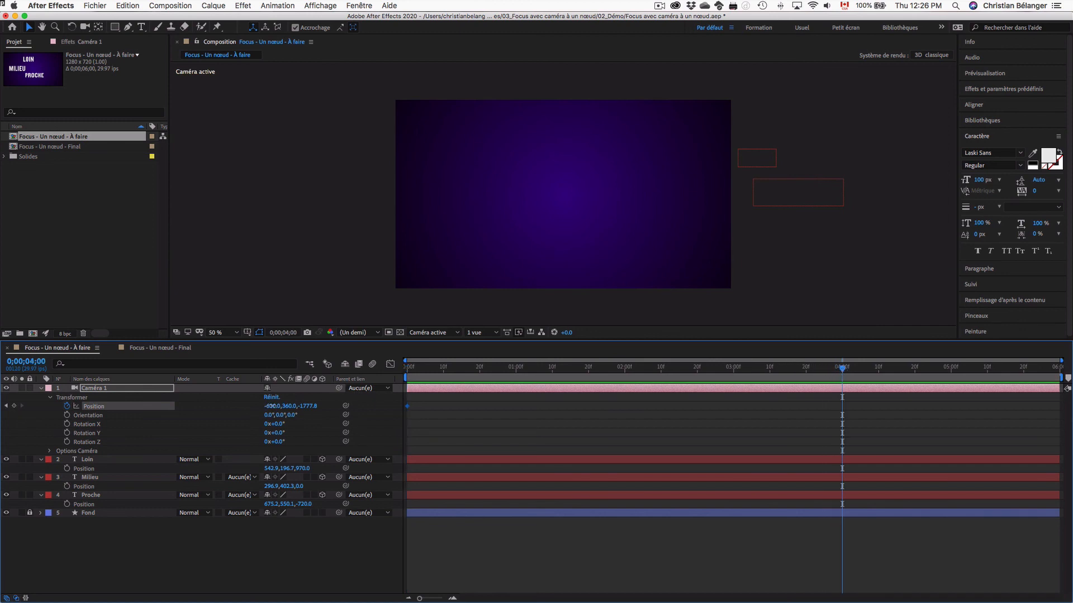
key("Return")
left_click_drag(272, 407, 395, 413)
key("Home")
key("space")
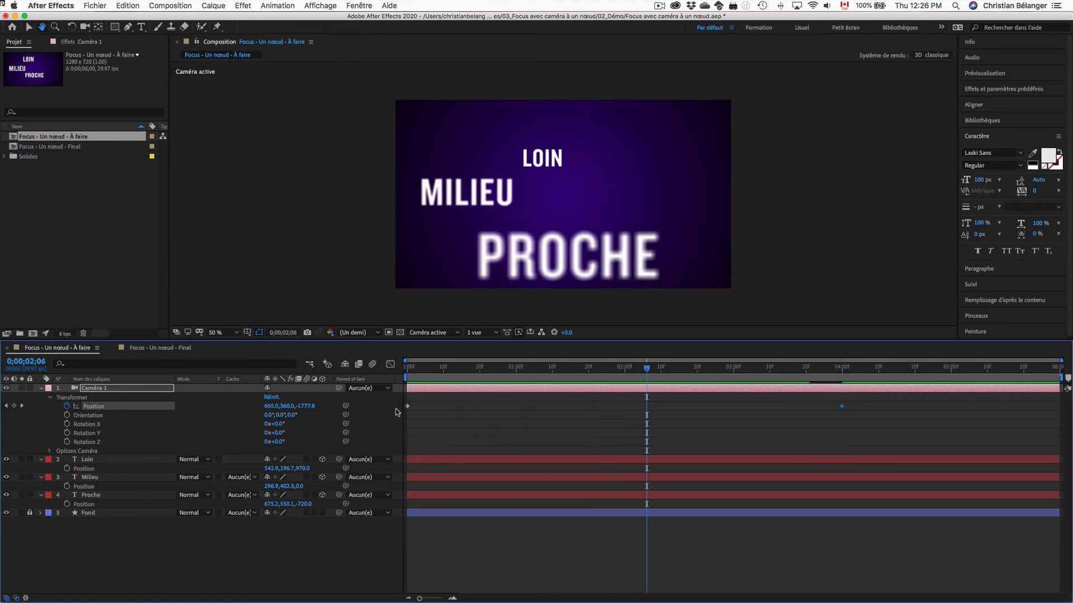
key("space")
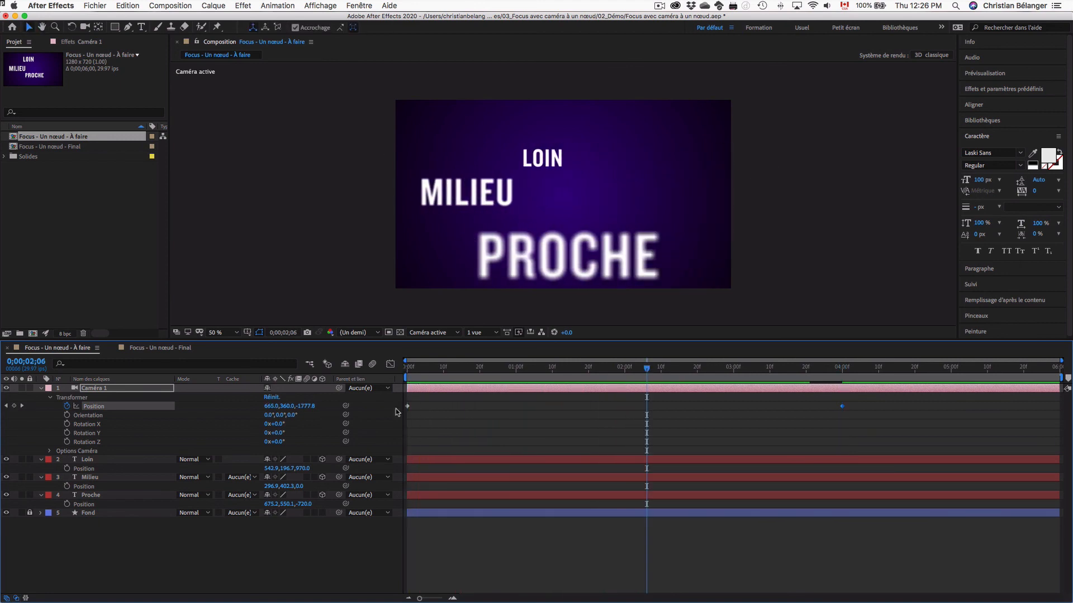